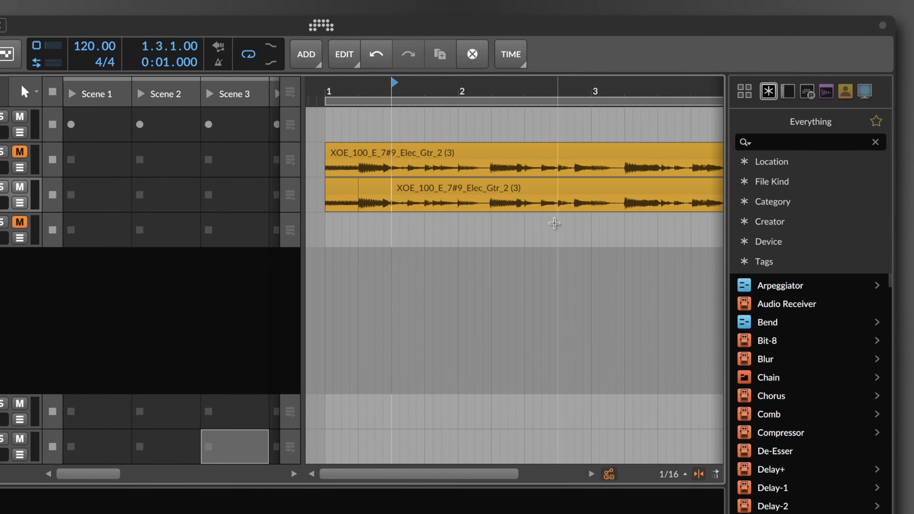
Step: Split the lower guitar clip at beats 2.2 and 2.3 and delete the one-beat slice between the cuts
left_click(491, 205)
key("ctrl+e")
left_click(526, 209)
key("ctrl+e")
left_click(510, 188)
key("Delete")
Step: Delete the lower guitar track's slice at beat 1.2 and shift the following slices earlier to close both gaps
left_click(388, 206)
key("Delete")
left_click_drag(438, 189, 405, 190)
left_click_drag(556, 191, 488, 189)
Step: Bounce the lower track's guitar slice at beat 2.4 in place and reverse the bounced clip
left_click_drag(525, 85, 340, 108)
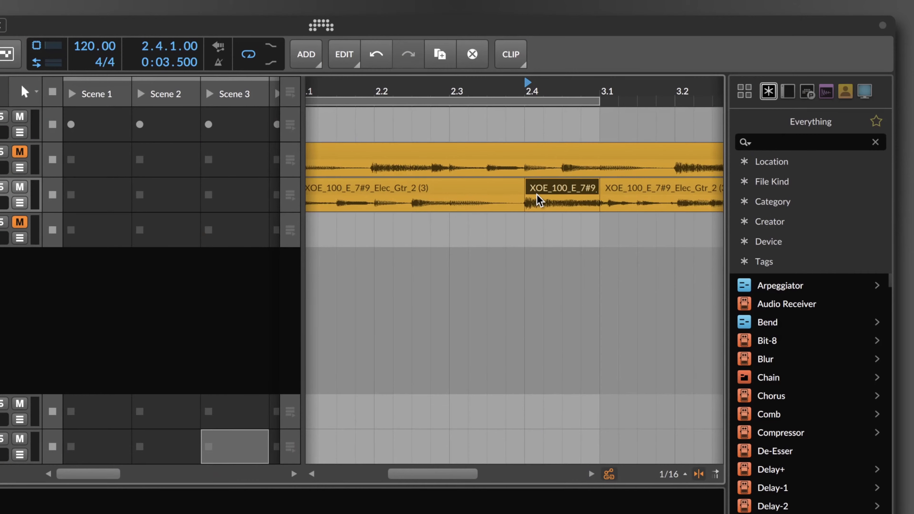
right_click(580, 196)
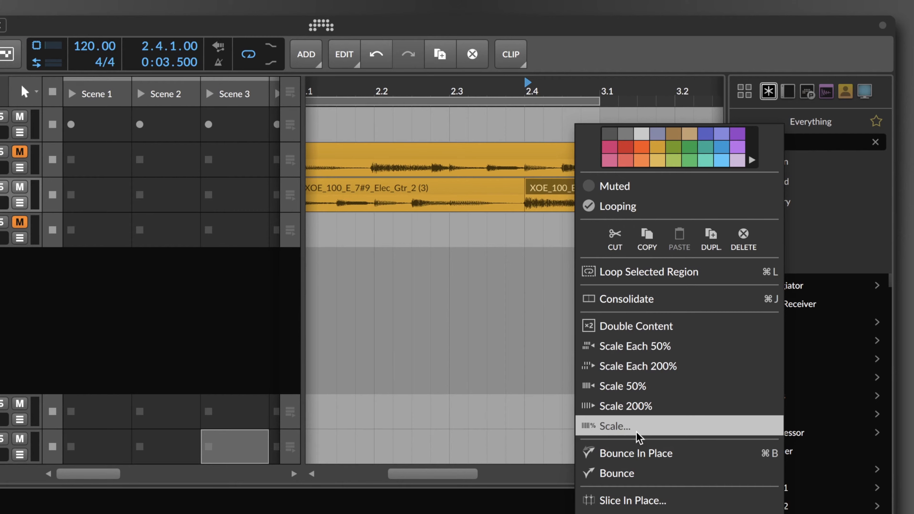
left_click(635, 453)
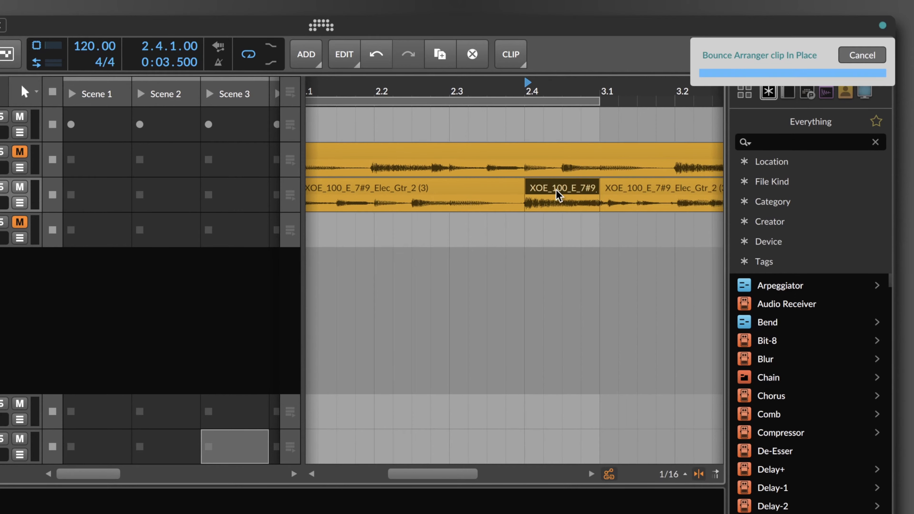
left_click(515, 64)
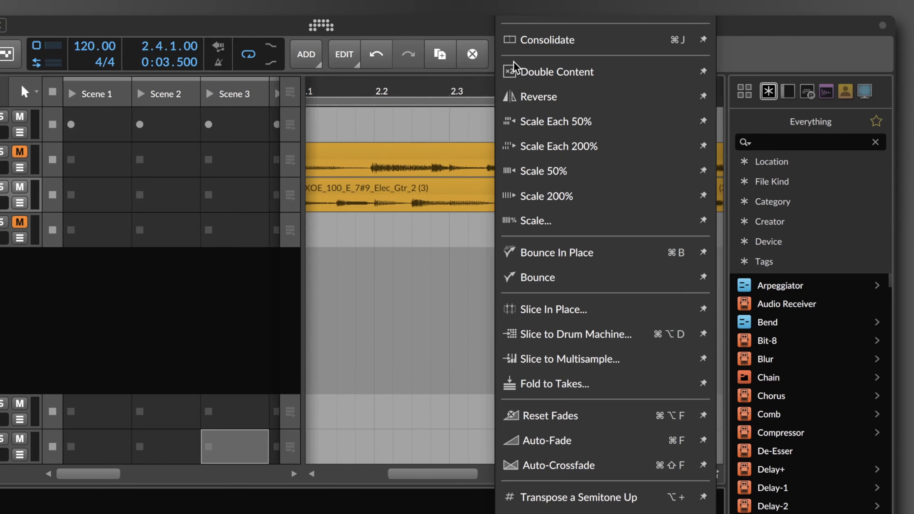
left_click(545, 97)
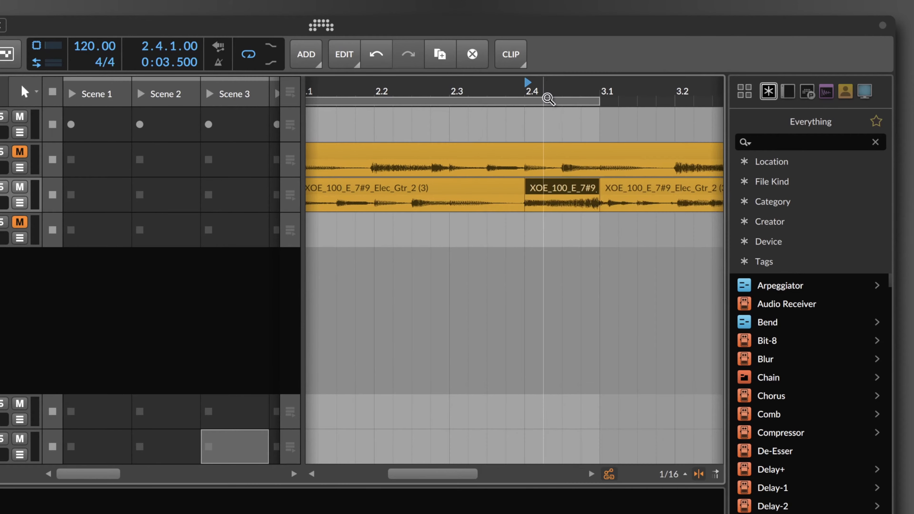
Step: Play back the edited guitar and inspect the cut at beat 2.4 up close and in the full arrangement
left_click(510, 217)
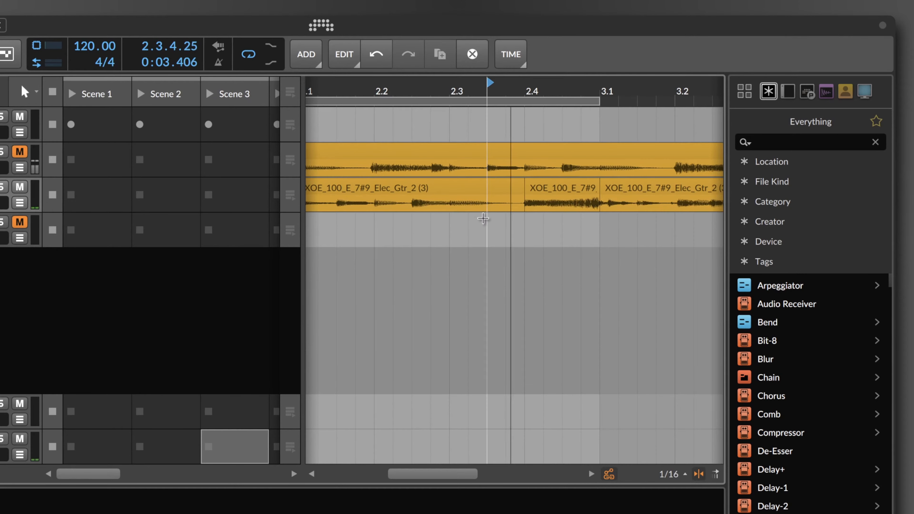
key("space")
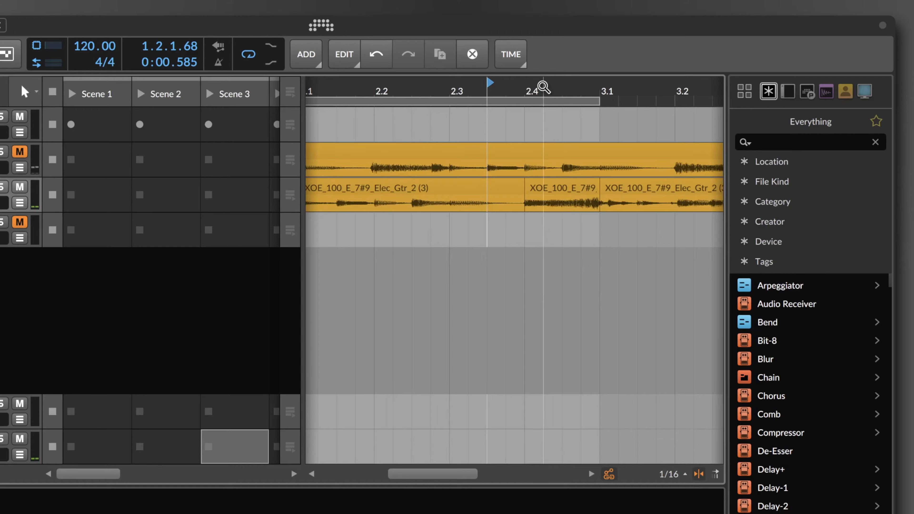
left_click_drag(544, 86, 456, 182)
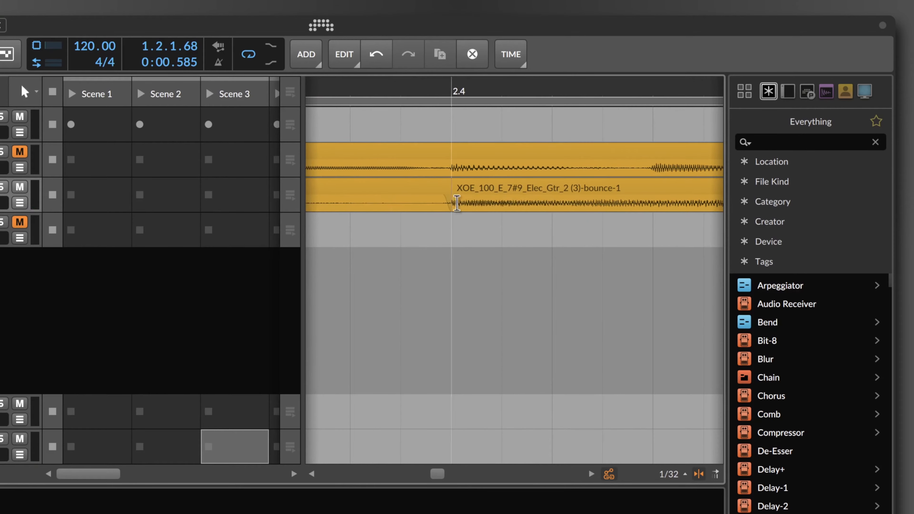
left_click_drag(551, 98, 288, 119)
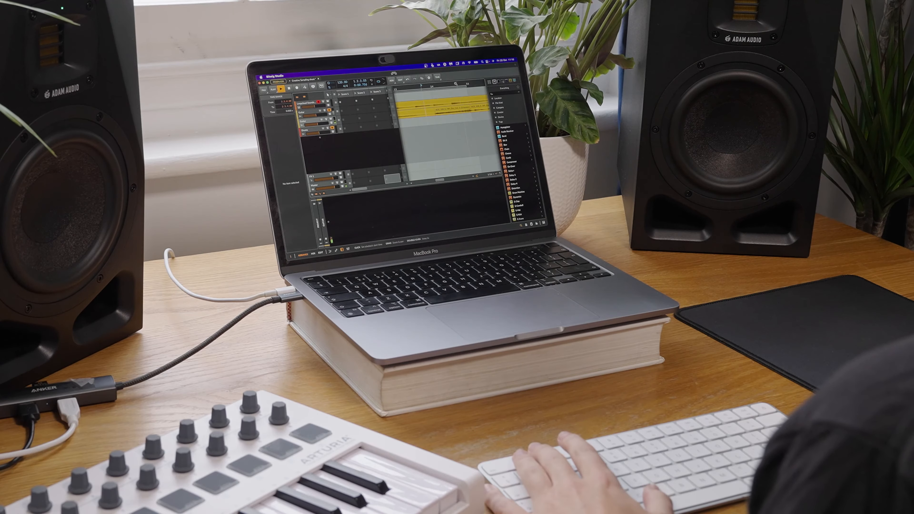
left_click_drag(458, 83, 428, 86)
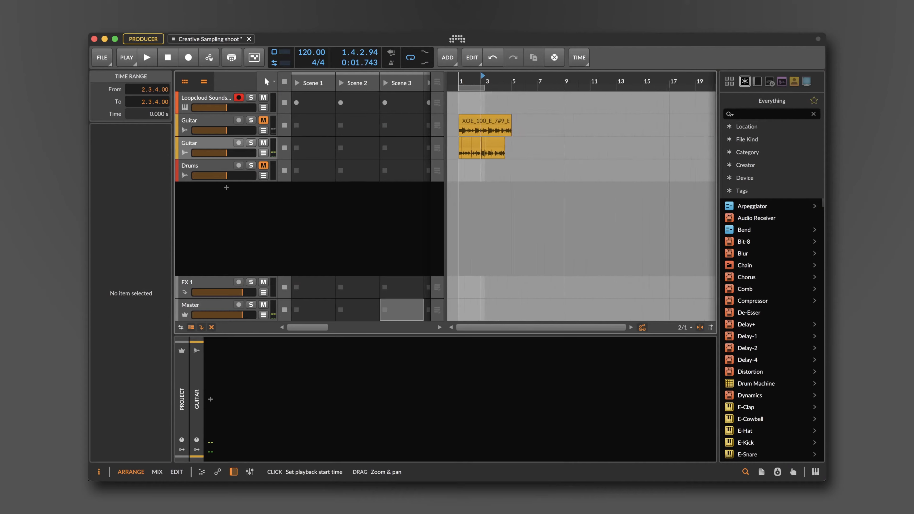
scroll(574, 158, "up", 5)
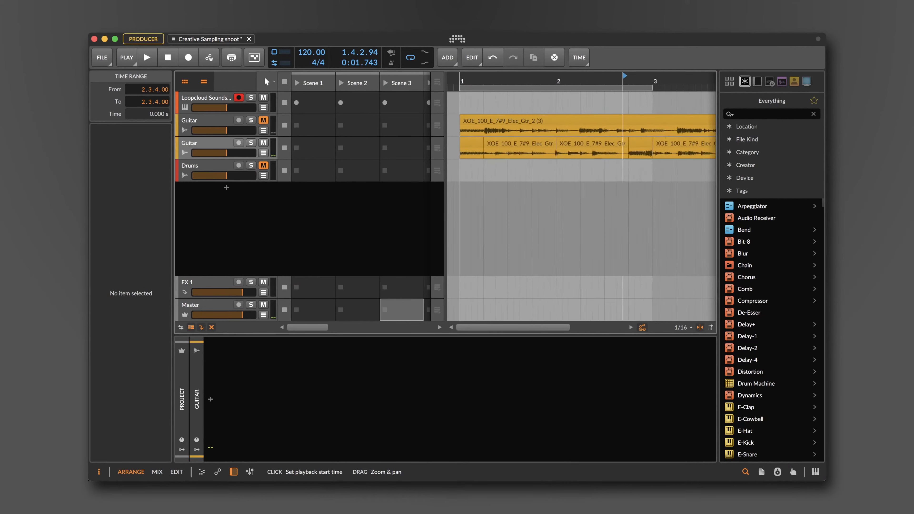
Step: Set the pitch of the lower guitar slice at beat 1.4 to 3.00 semitones and play back the edit
left_click(572, 157)
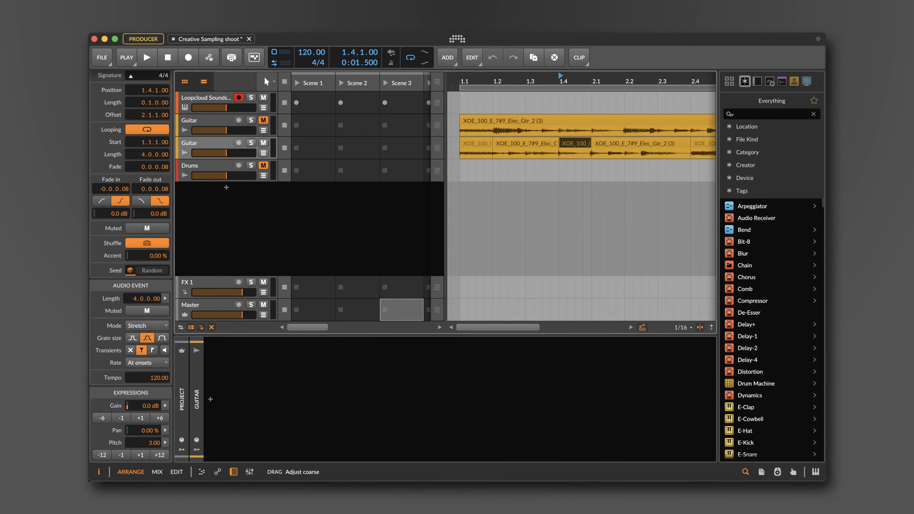
left_click_drag(153, 445, 153, 435)
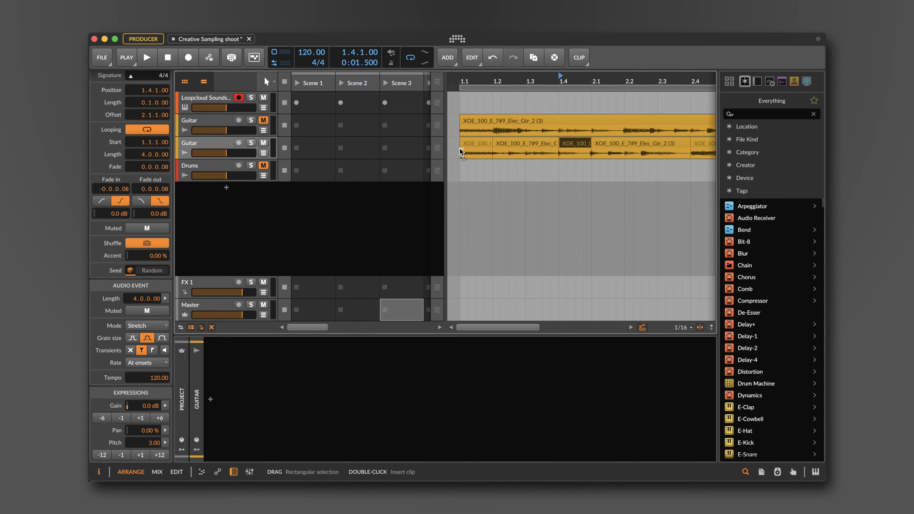
left_click(578, 313)
left_click_drag(574, 82, 572, 83)
key("space")
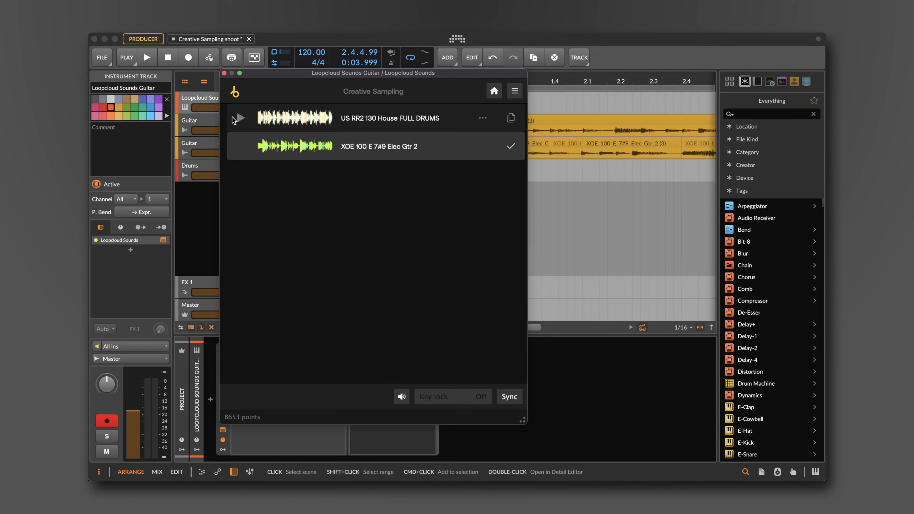
Step: Preview the US RR2 130 House FULL DRUMS loop in the Loopcloud Sounds plugin
left_click(240, 118)
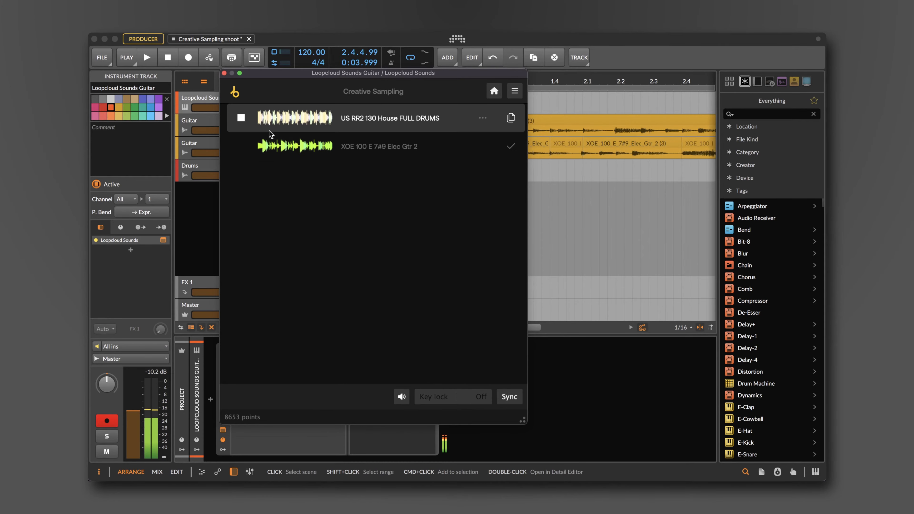
left_click(240, 116)
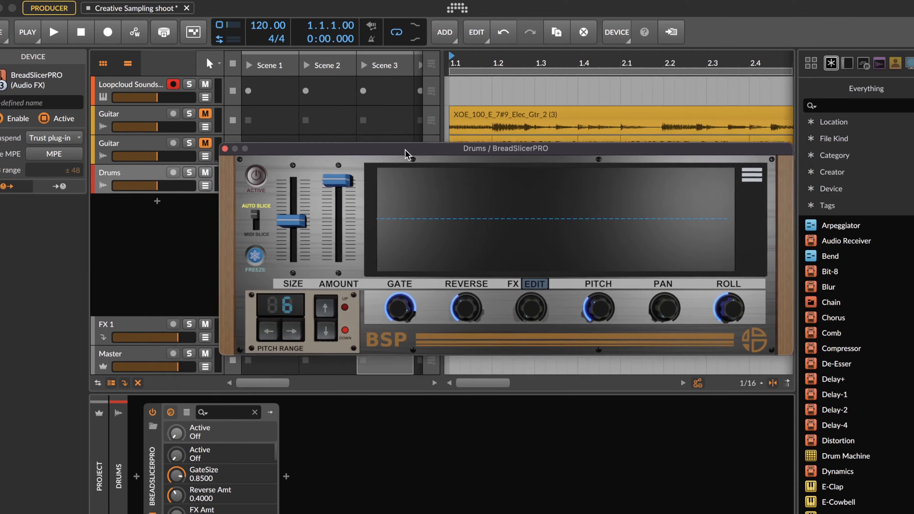
Step: Reposition the BreadSlicerPRO window and activate the effect on the Drums track
left_click_drag(404, 148, 388, 138)
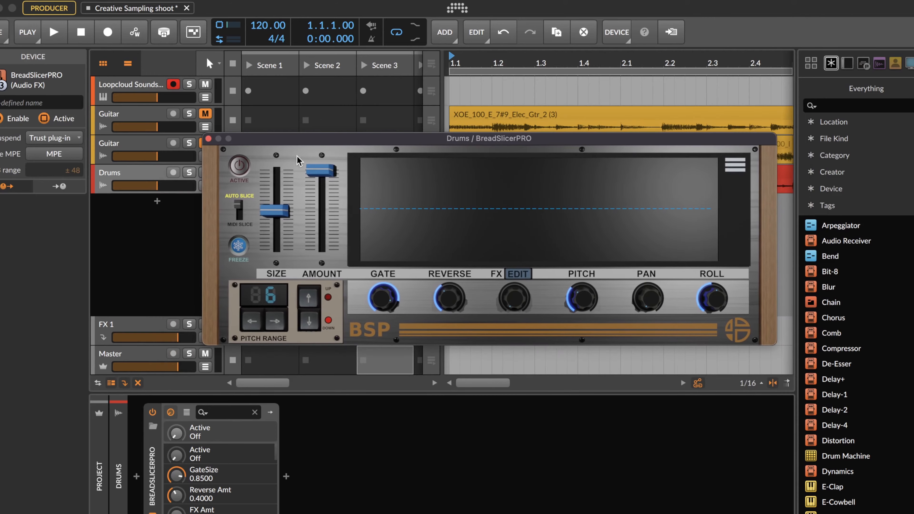
left_click(249, 168)
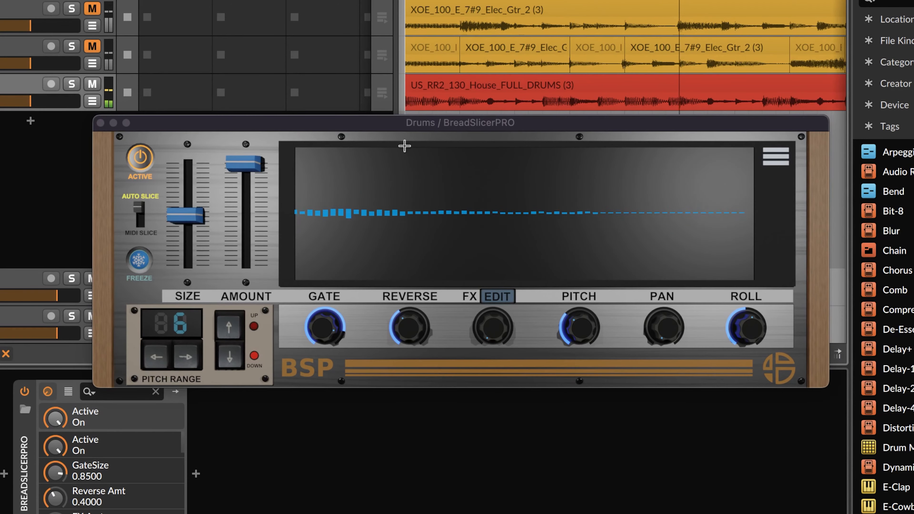
Step: Adjust BreadSlicerPRO with Size at maximum, slice amount at 0.5897 and reverse amount at 100%, and play back the drums
left_click(194, 217)
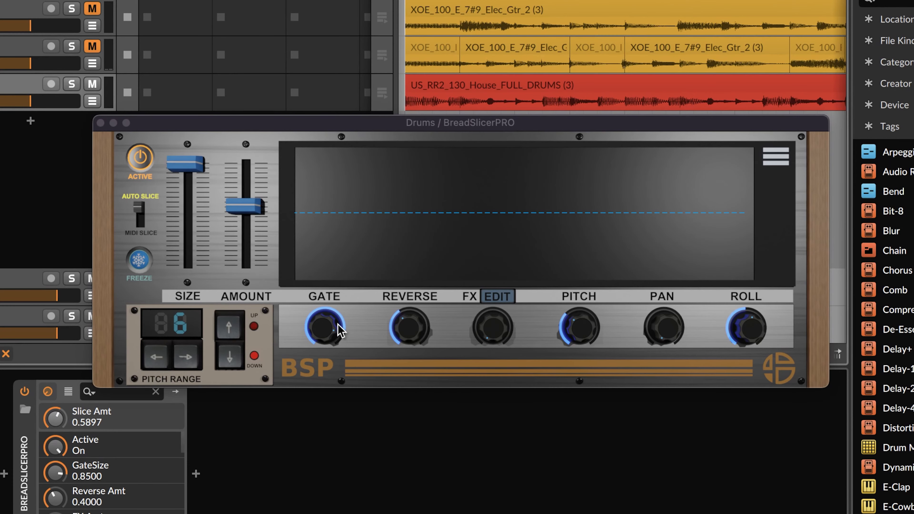
left_click_drag(334, 331, 358, 308)
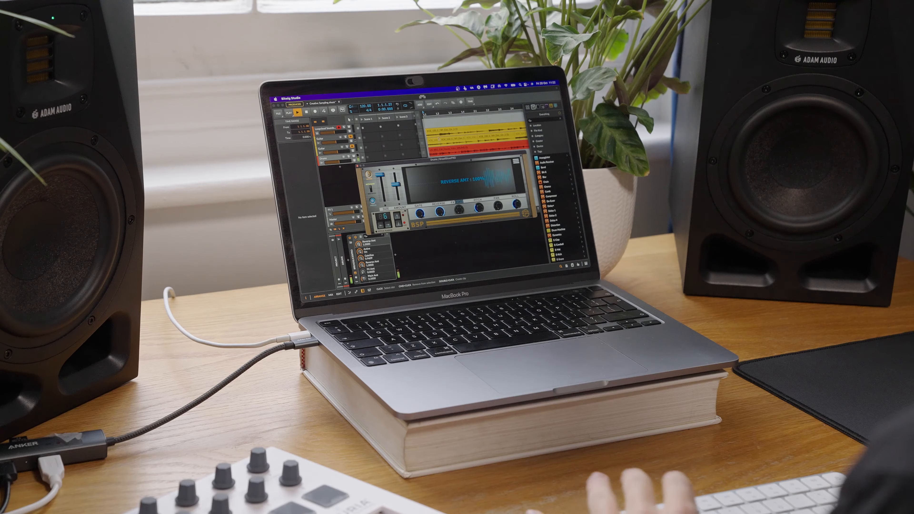
key("space")
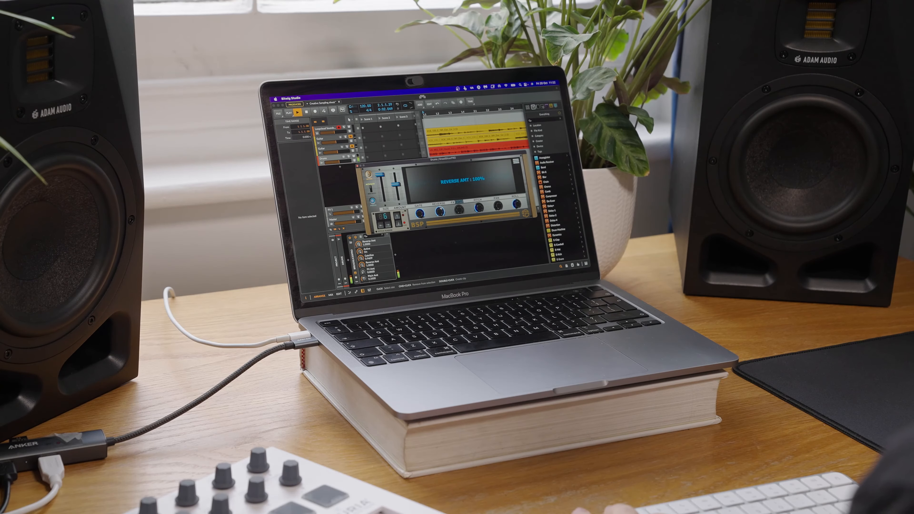